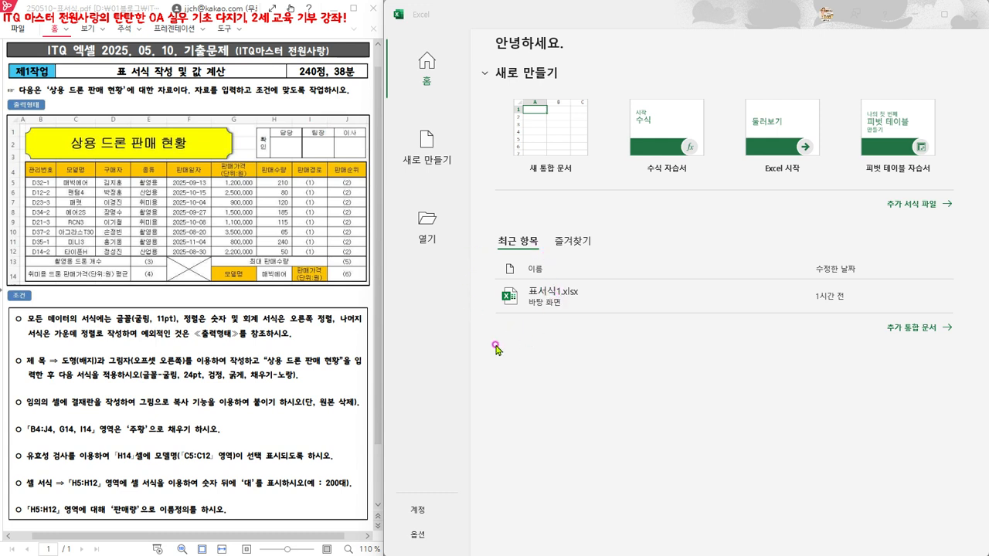
Open the workbook 표서식1.xlsx from the desktop folder (바탕 화면).
click(426, 231)
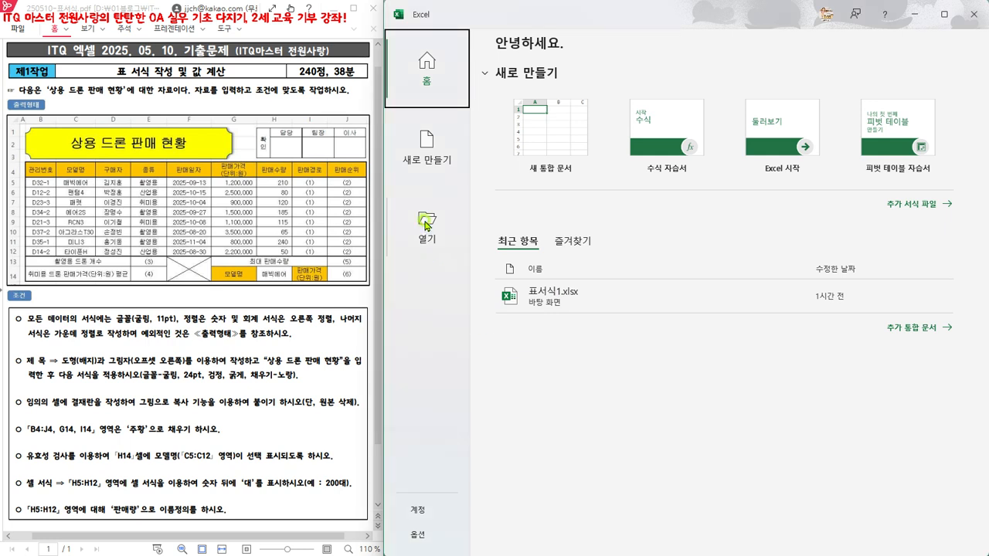
click(531, 248)
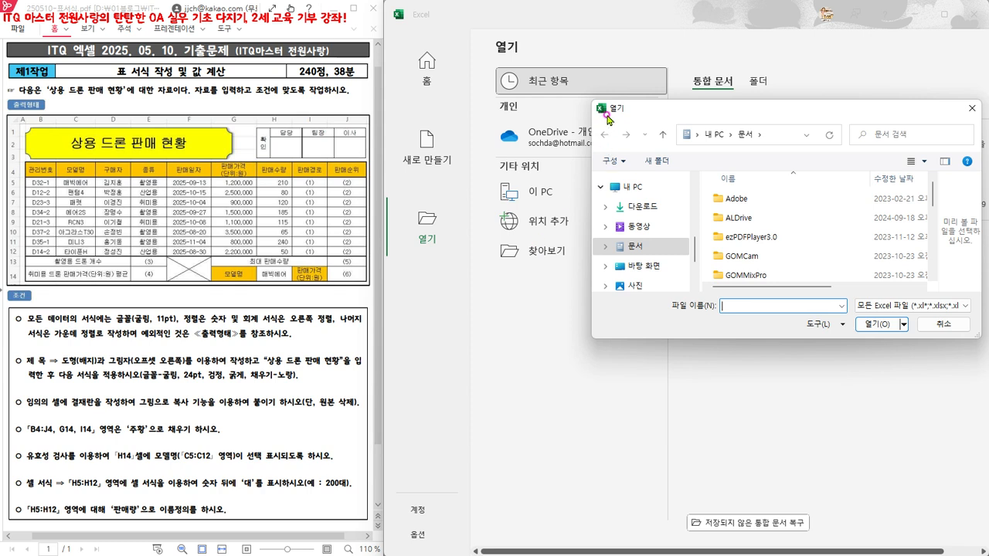
click(642, 267)
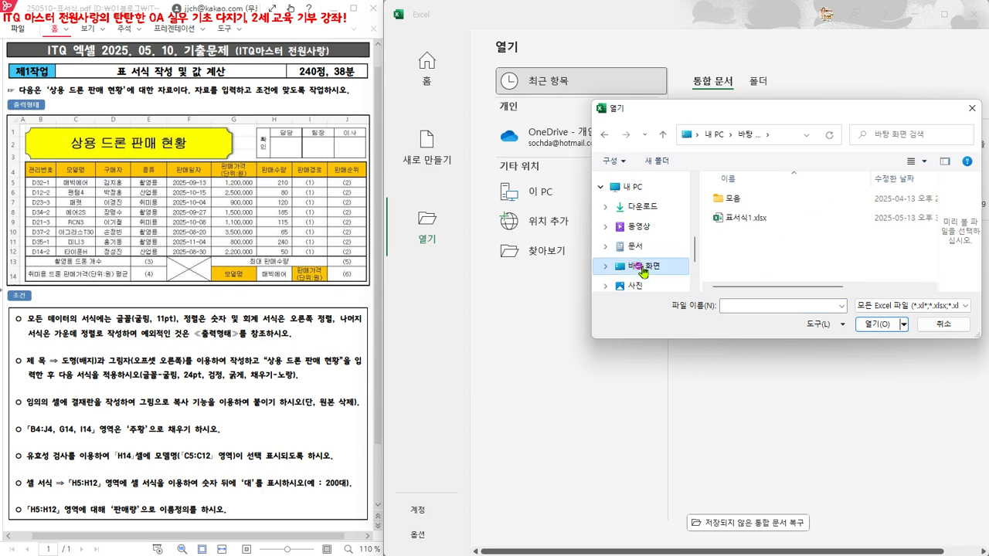
click(749, 221)
click(873, 324)
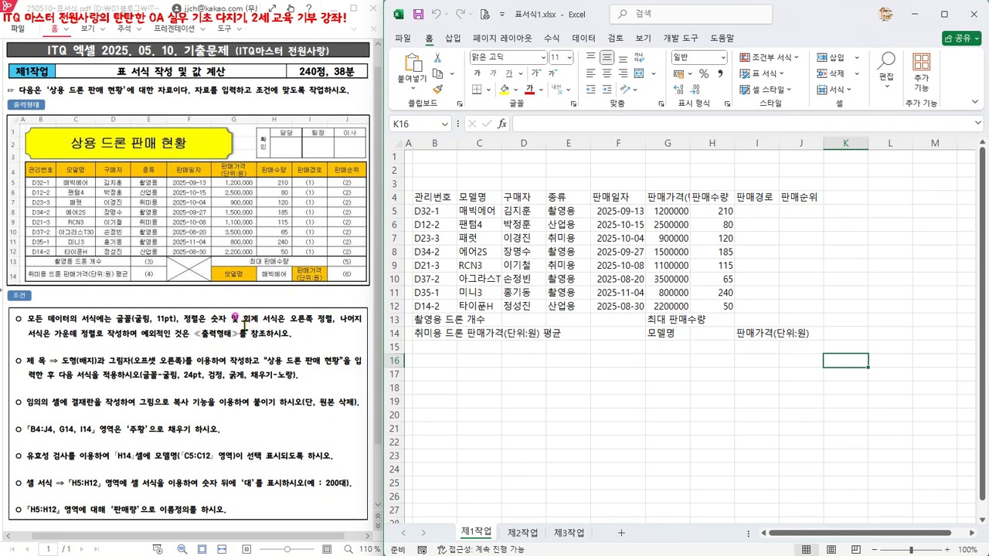
Apply all borders and a thick outside border to the table range B4:J14.
drag(417, 197, 787, 331)
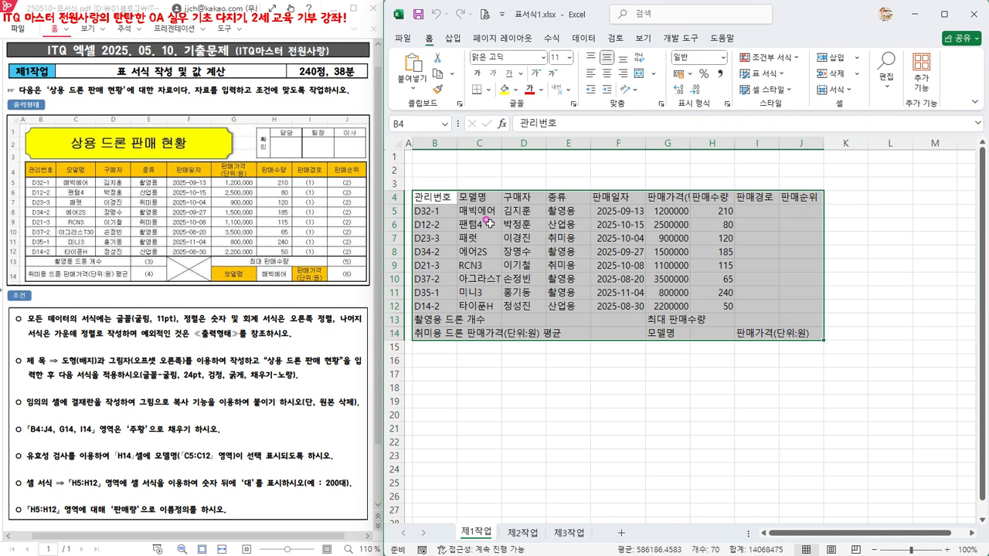
click(432, 195)
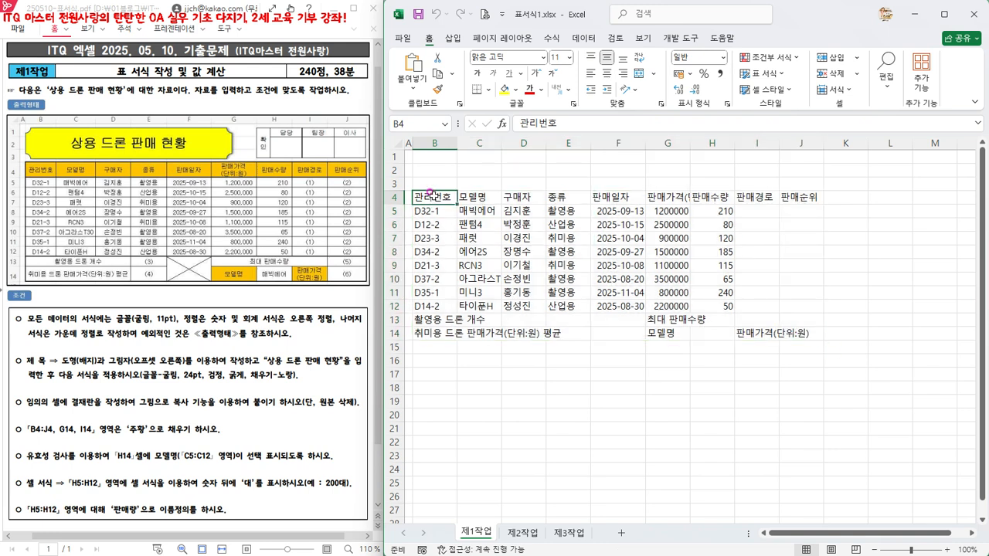
shift+click(802, 333)
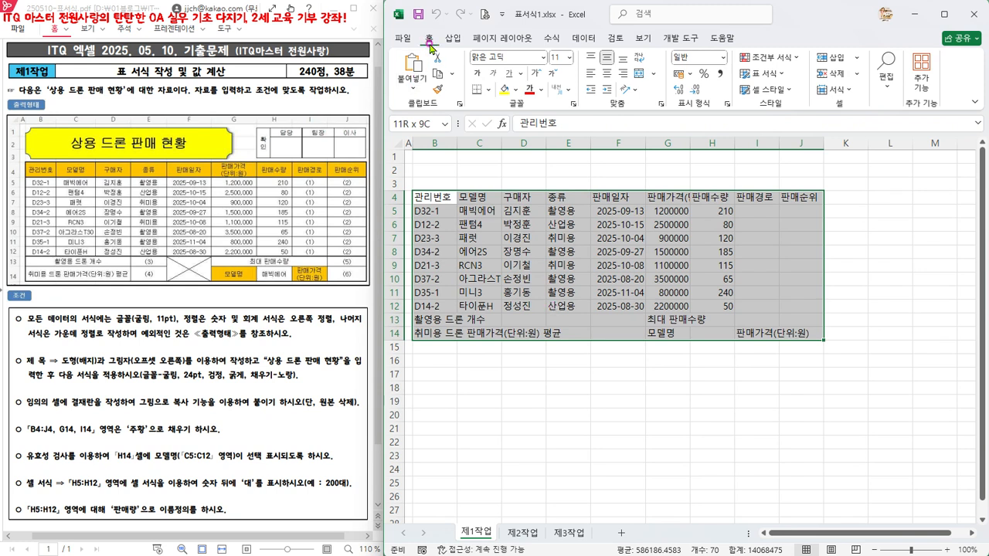
click(488, 91)
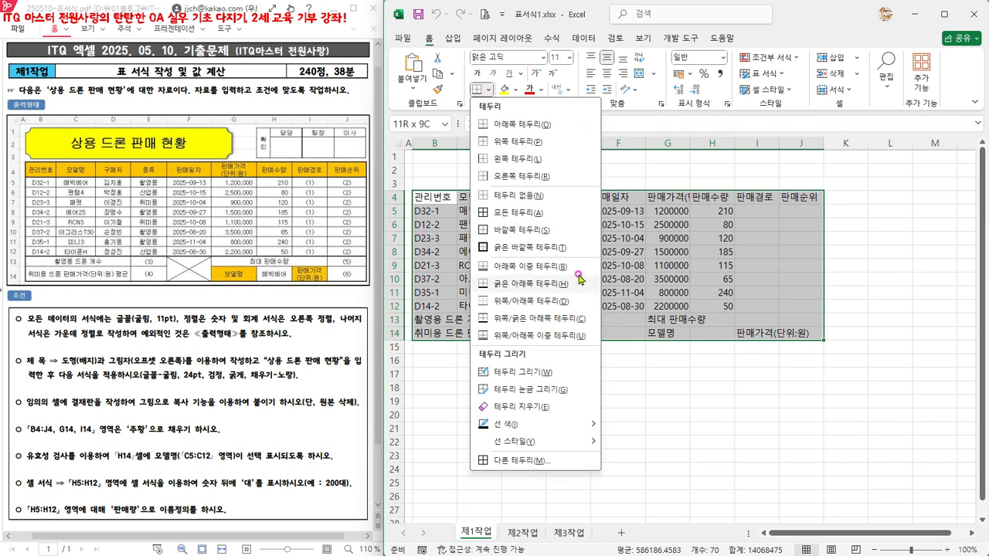
click(521, 212)
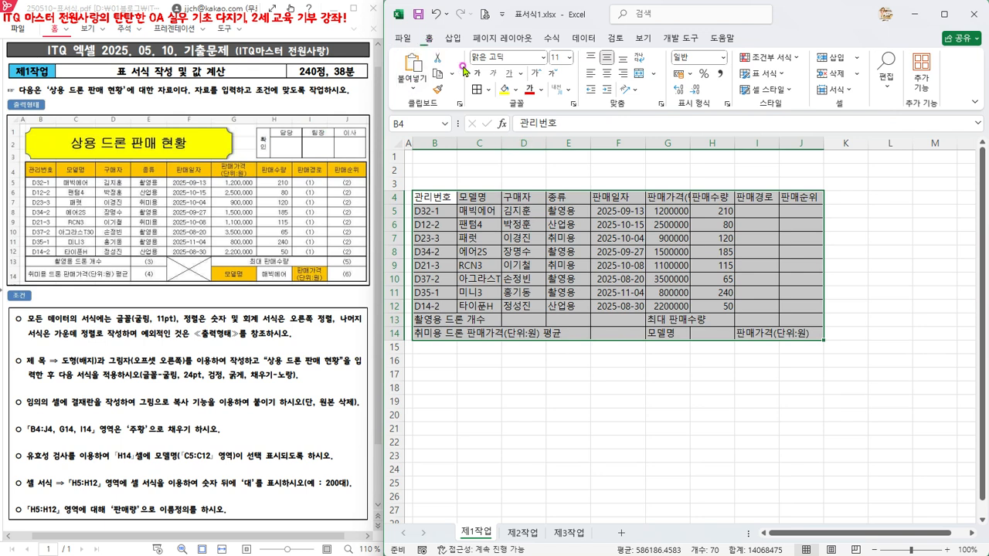
click(488, 89)
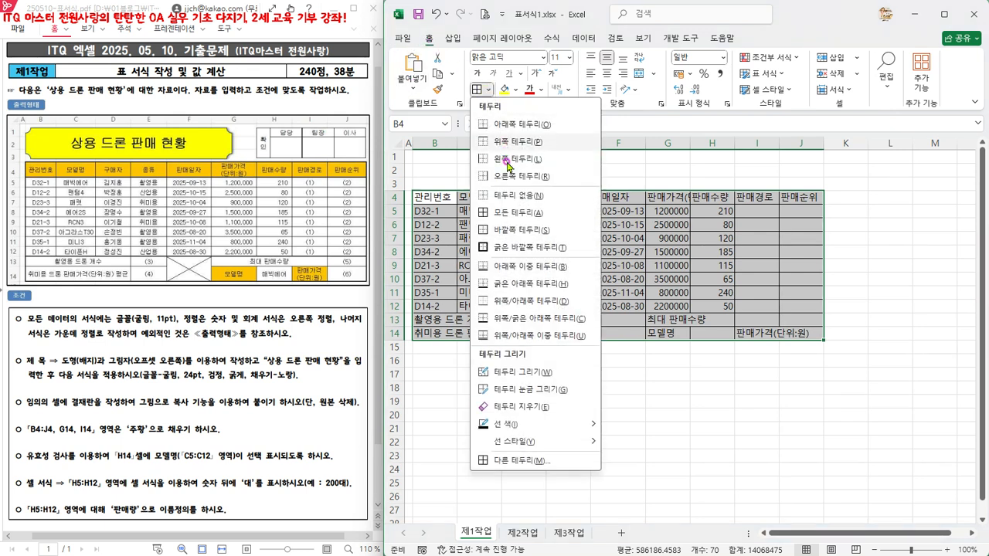
click(544, 248)
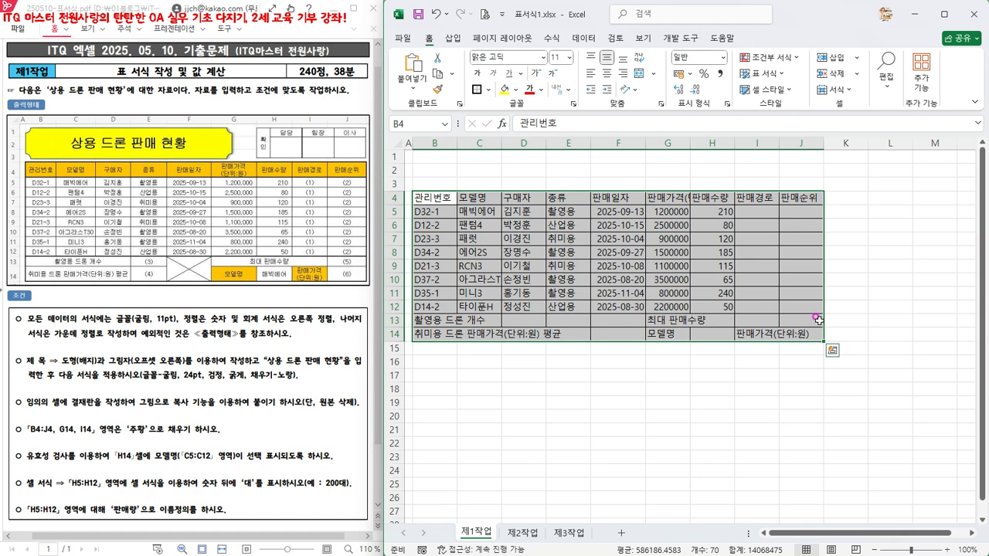
click(740, 388)
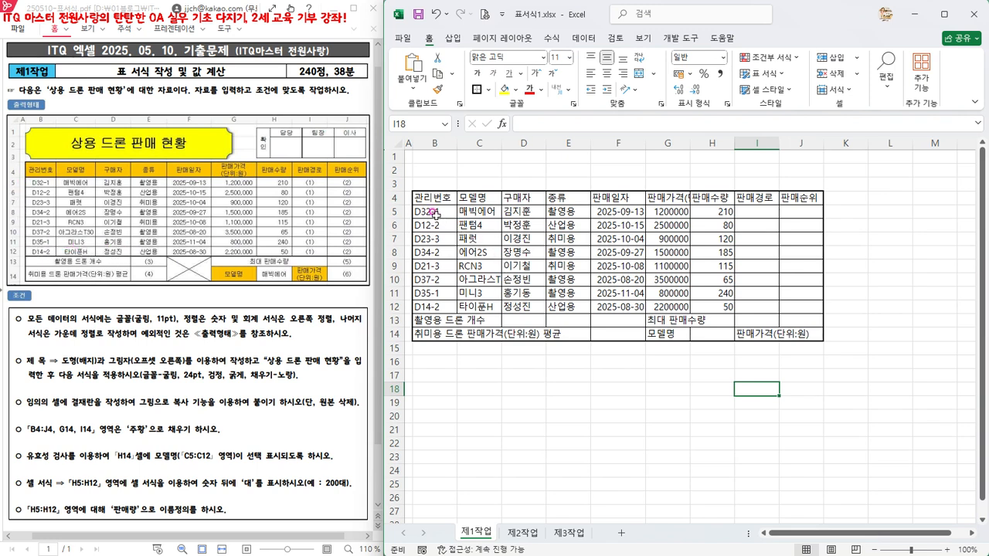
Apply a thick outside border around the data rows B5:J12.
drag(434, 212, 785, 304)
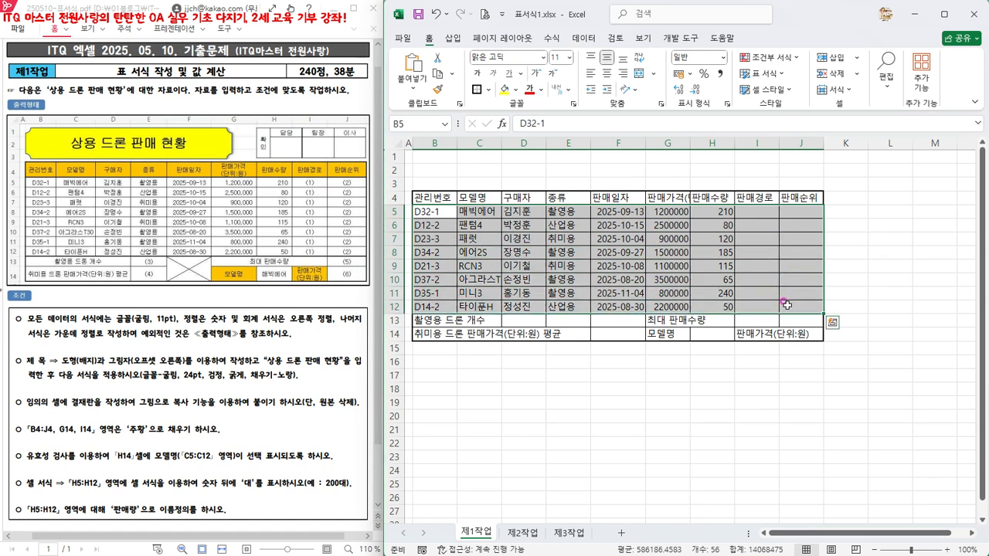
click(476, 92)
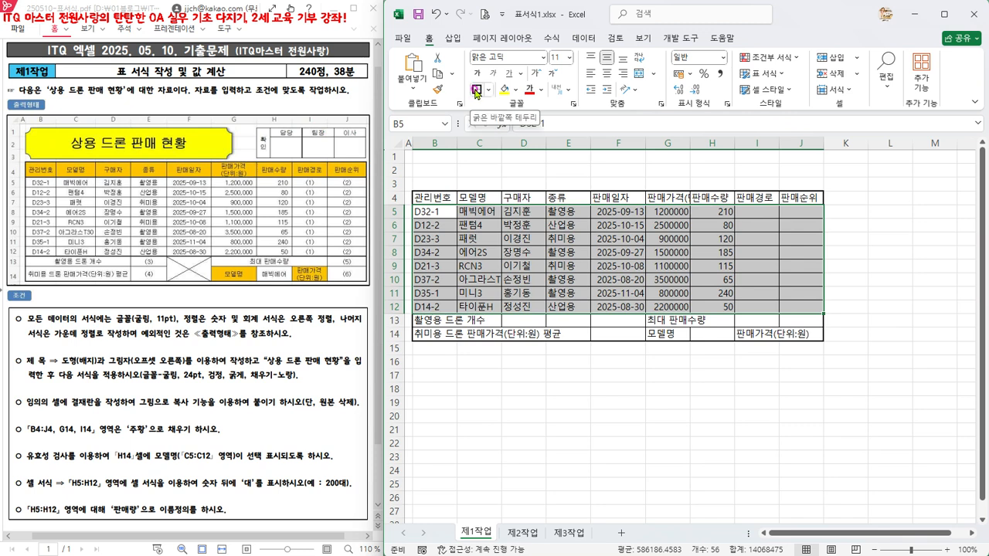
click(476, 94)
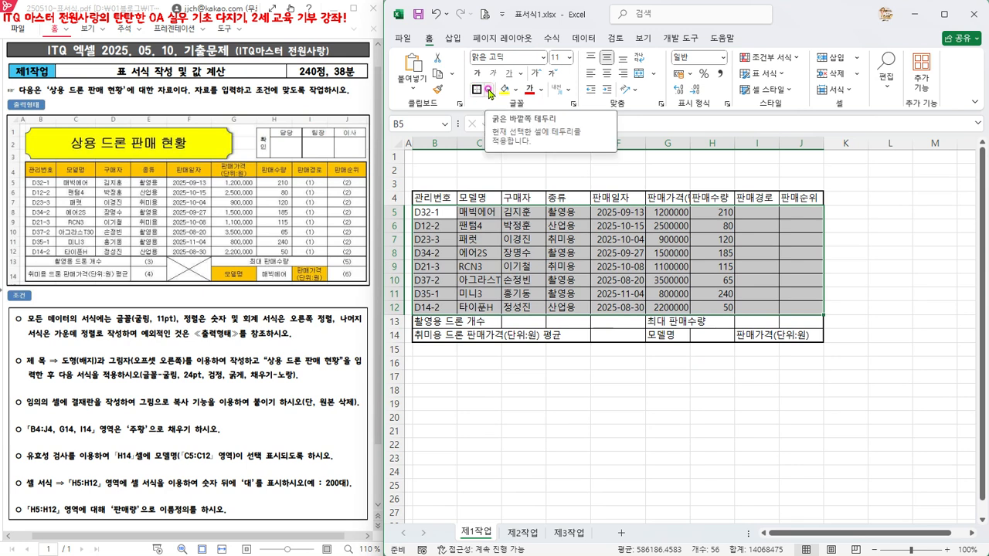
click(490, 91)
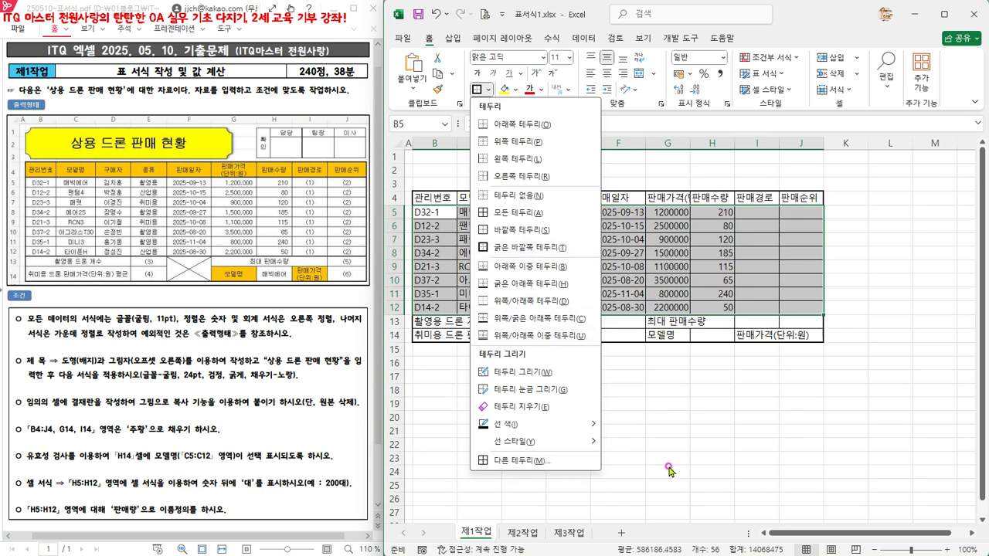
click(681, 458)
click(673, 455)
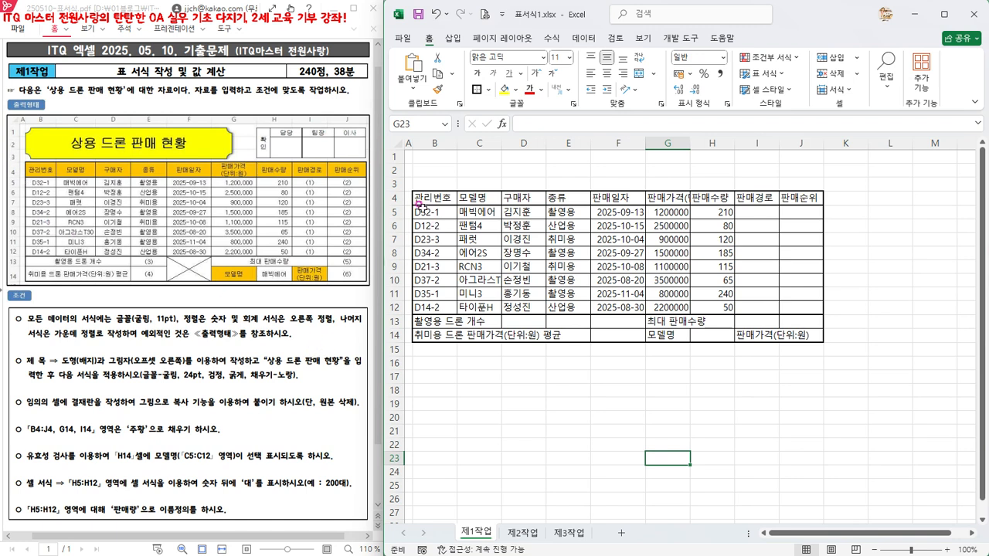
Set the height of rows 1 to 14 to 21.
drag(393, 156, 387, 341)
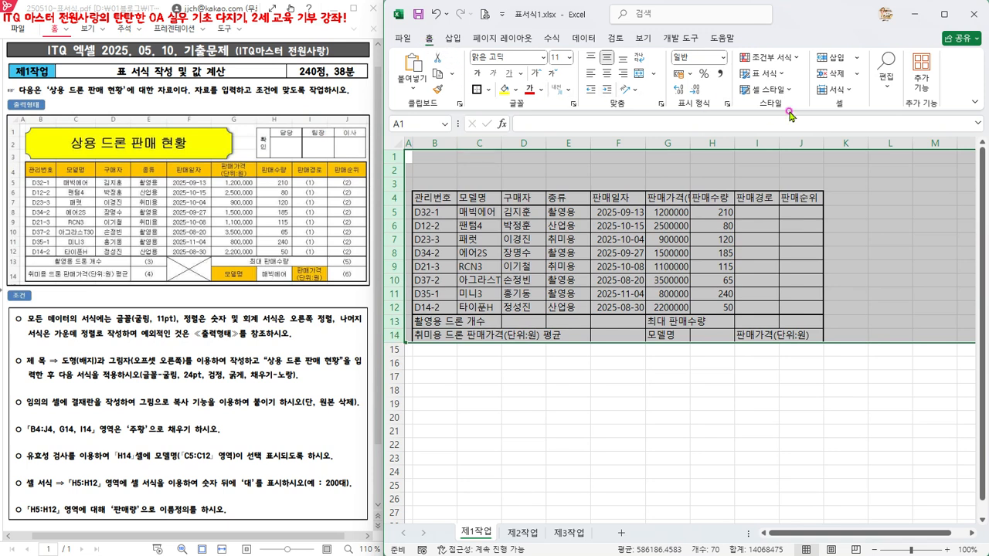
click(849, 92)
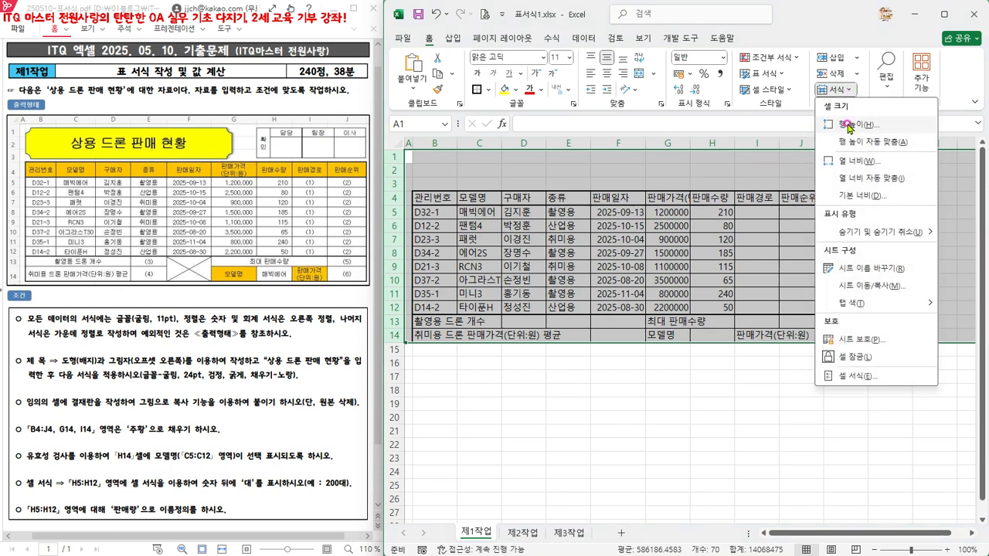
click(849, 125)
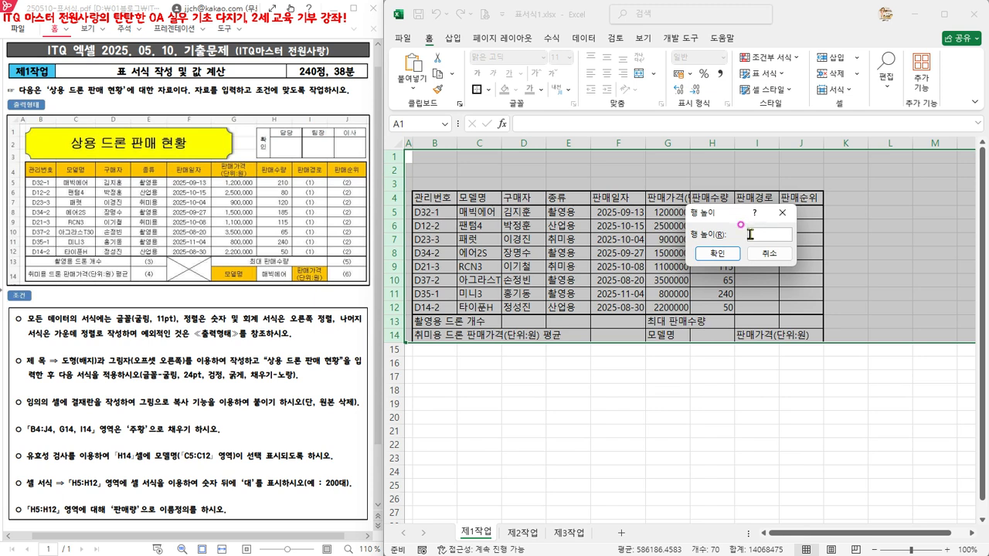
text(21)
click(726, 255)
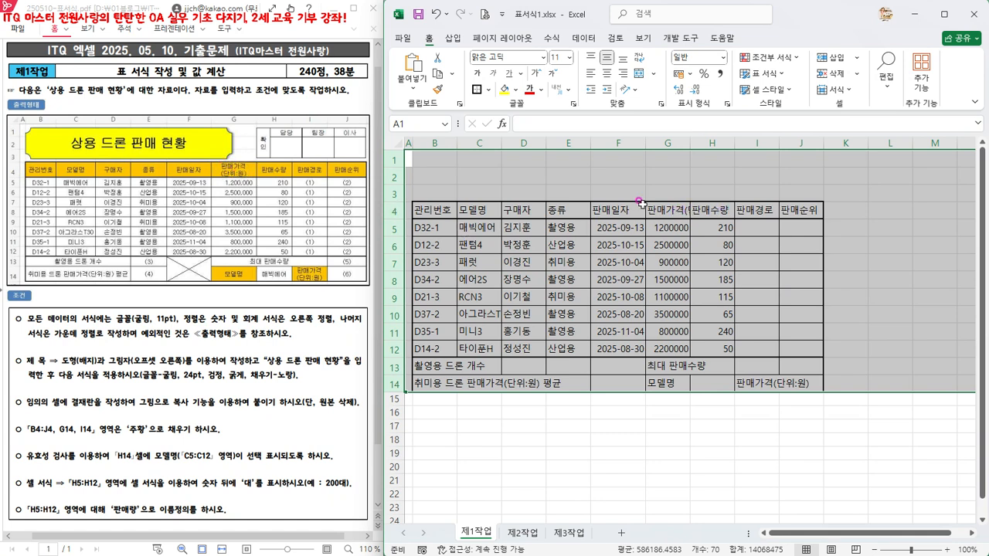
Set the height of header row 4 to 32.
click(393, 210)
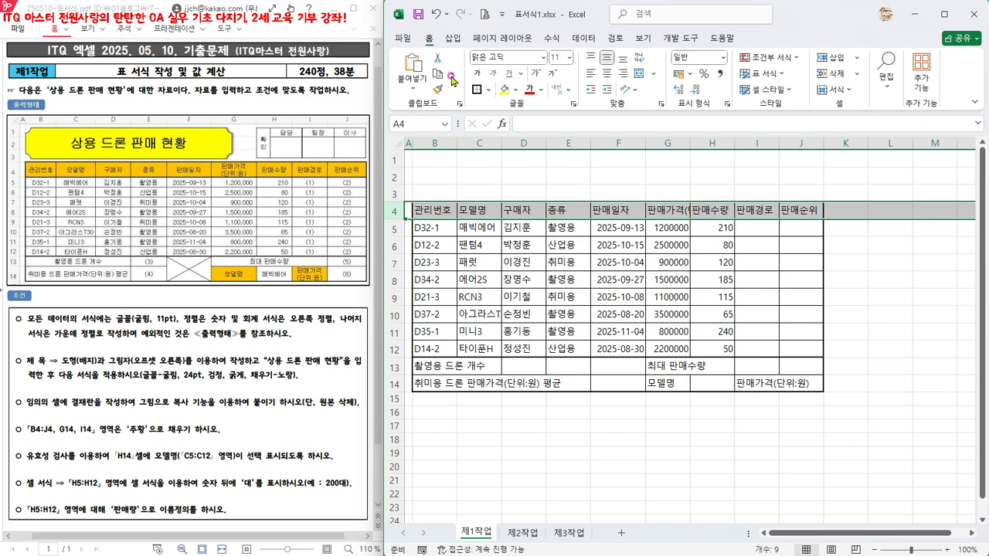
click(851, 90)
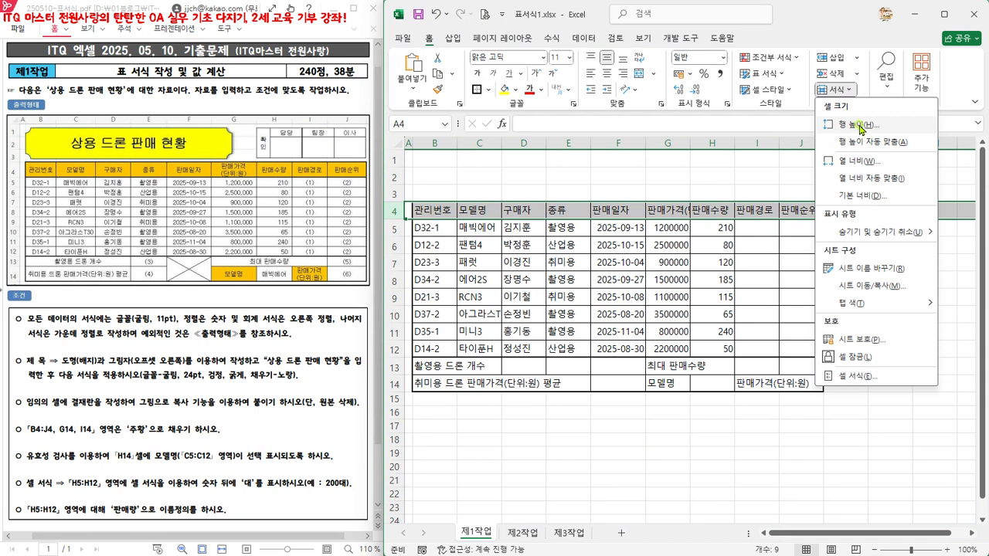
click(861, 129)
text(32)
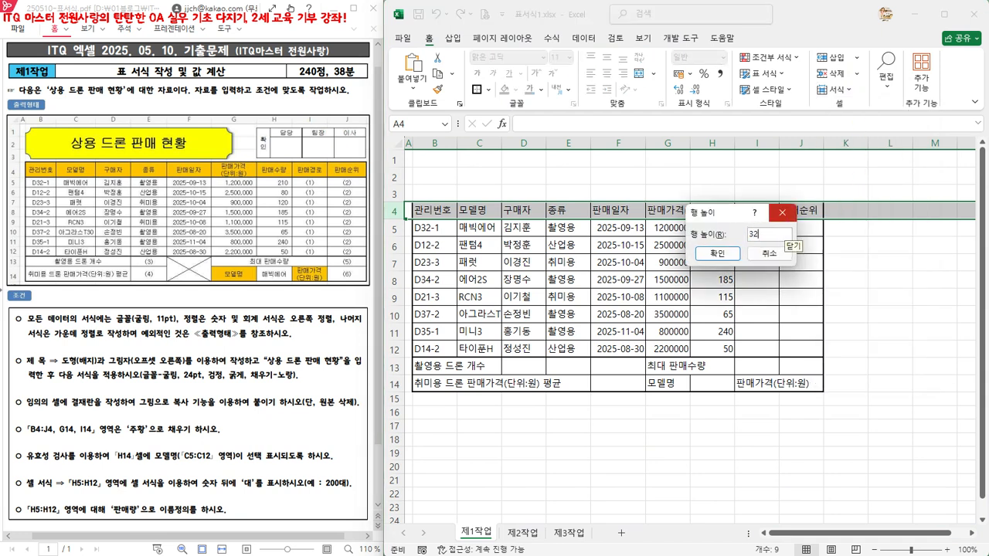
click(717, 254)
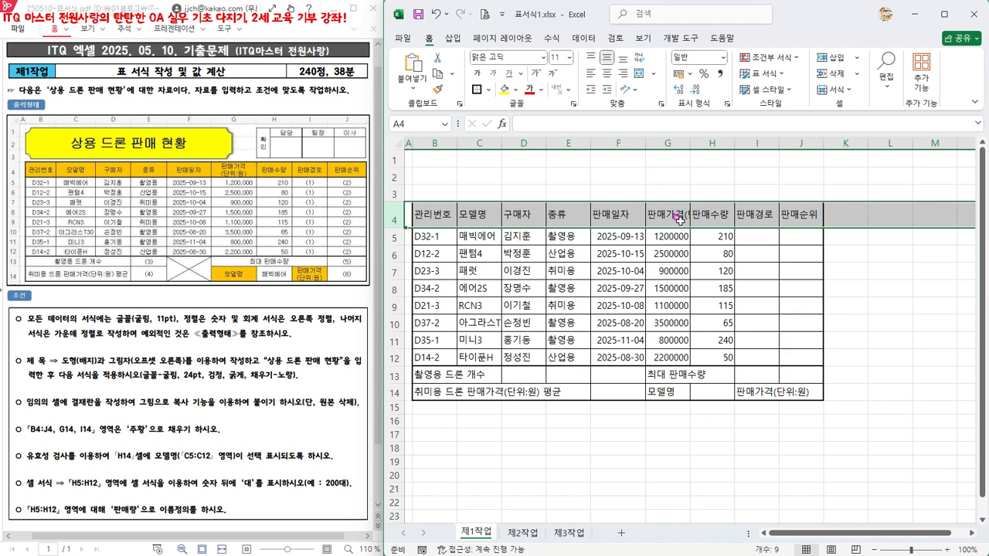
click(653, 444)
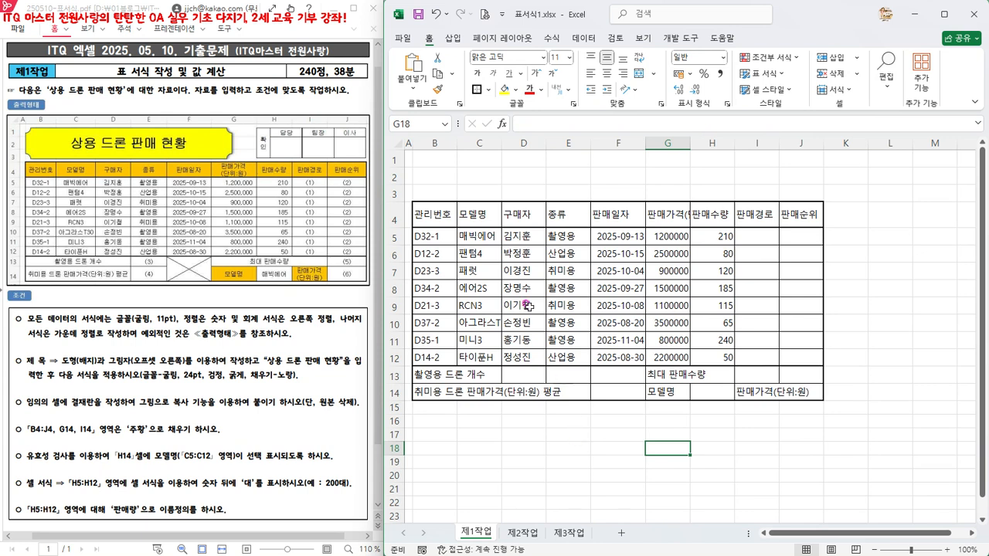
Set the font of the whole 제1작업 sheet to 굴림 and center all cells horizontally.
click(396, 141)
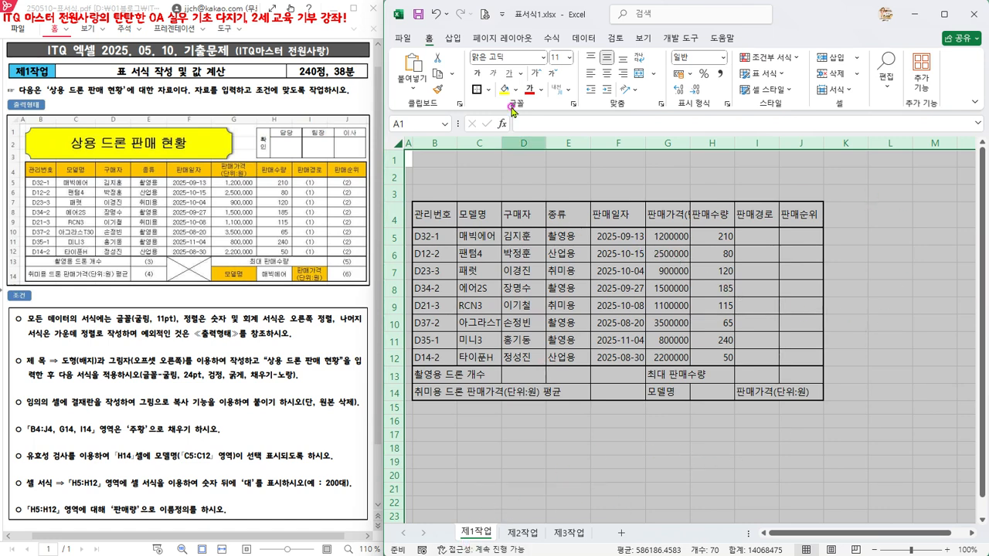
click(510, 58)
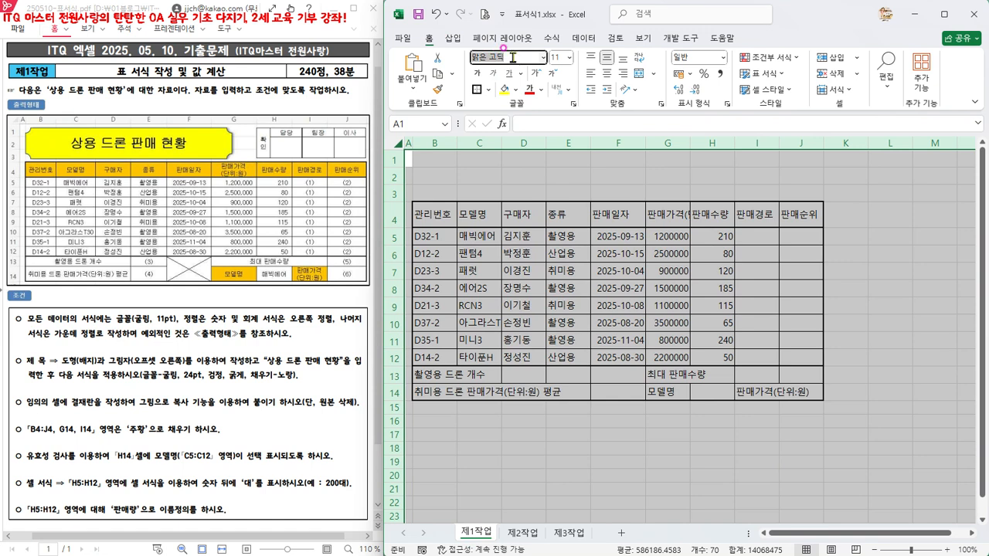
text(m굴리)
key(Return)
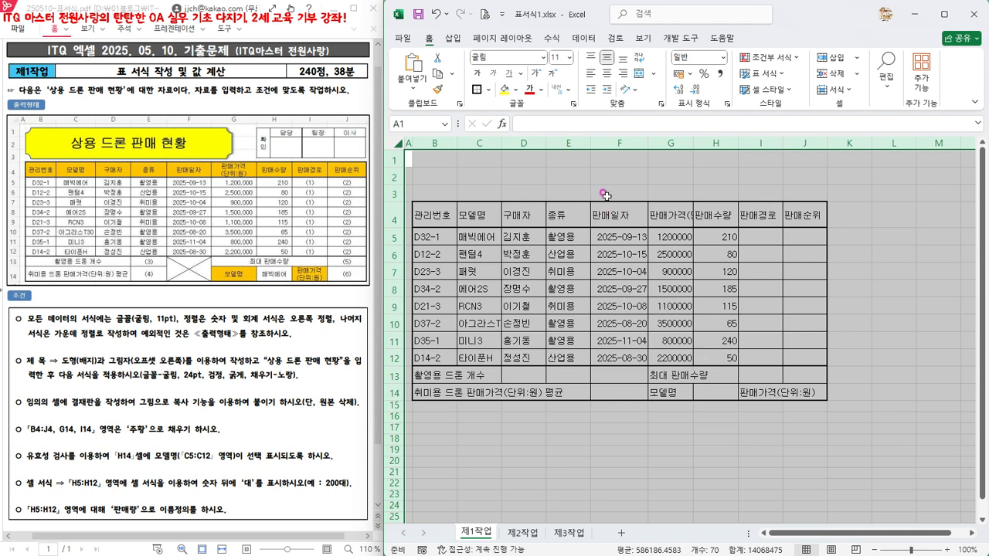
click(610, 82)
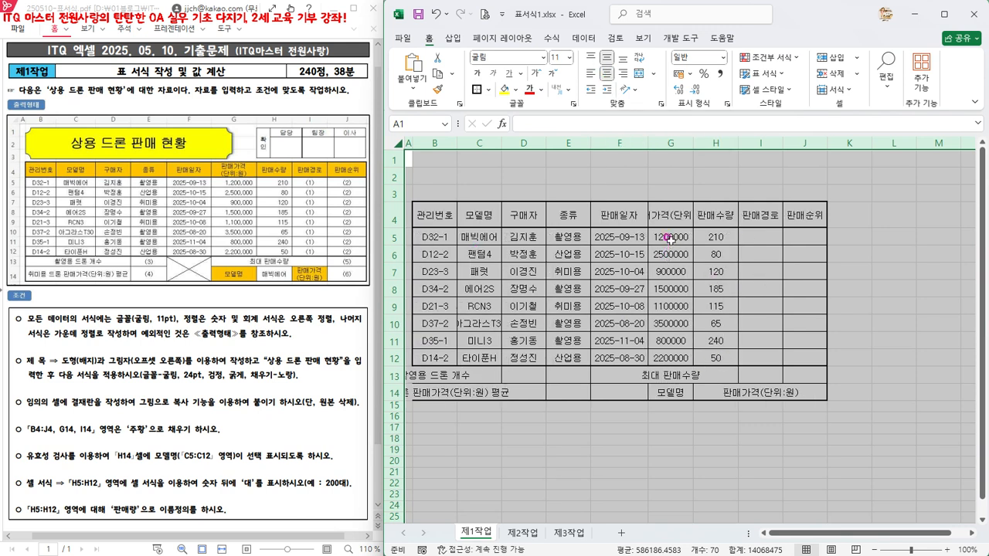
Right-align the price and quantity values in G5:H12 and apply the comma number style.
drag(666, 238, 717, 357)
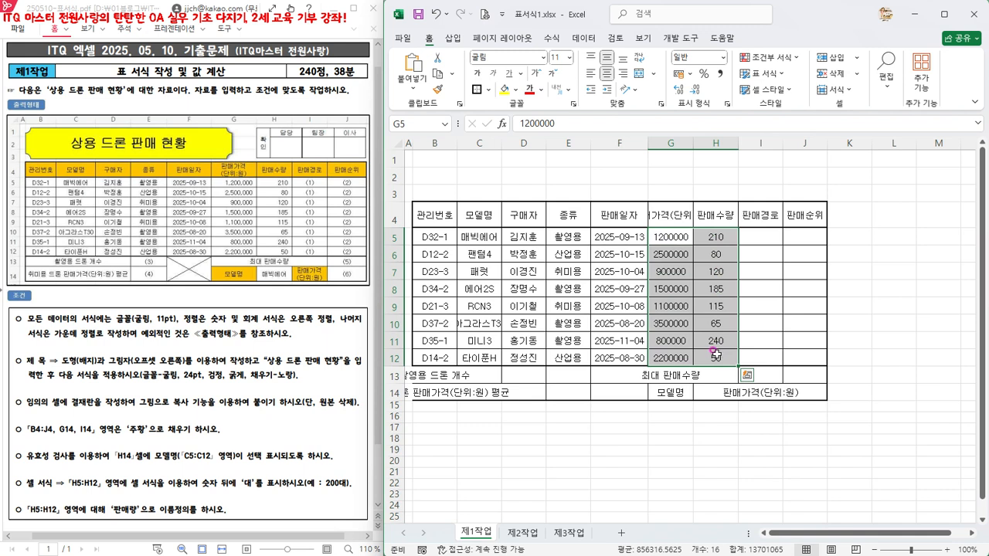
click(624, 74)
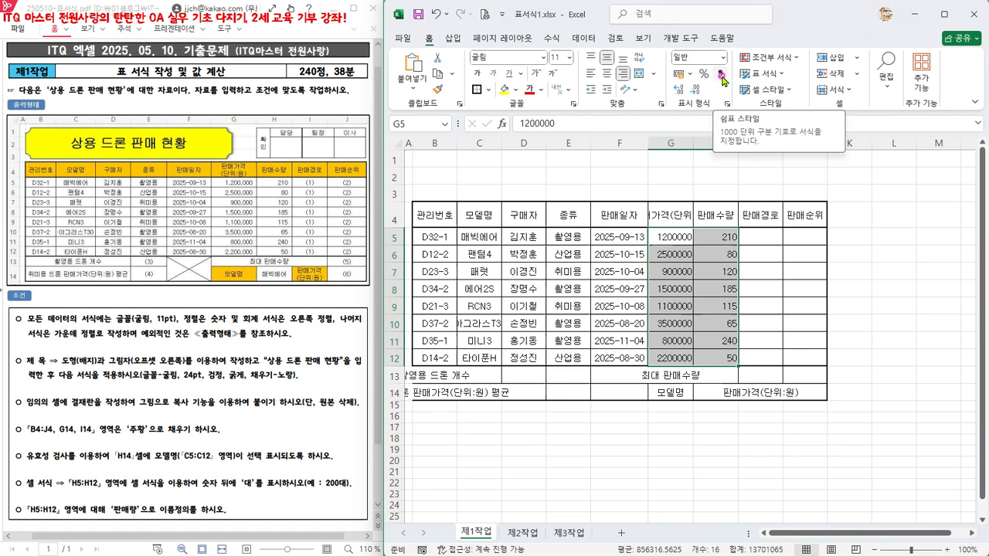
click(624, 75)
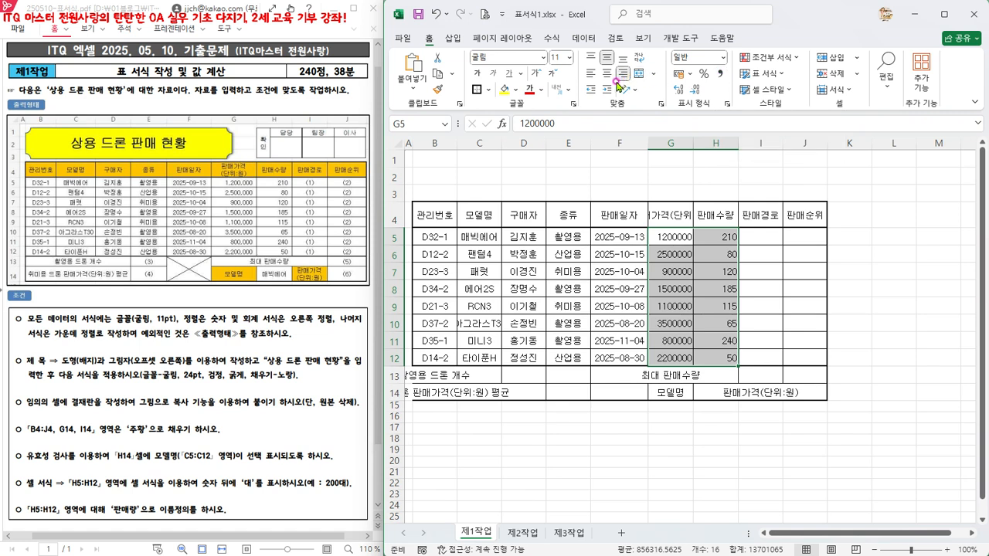
click(720, 78)
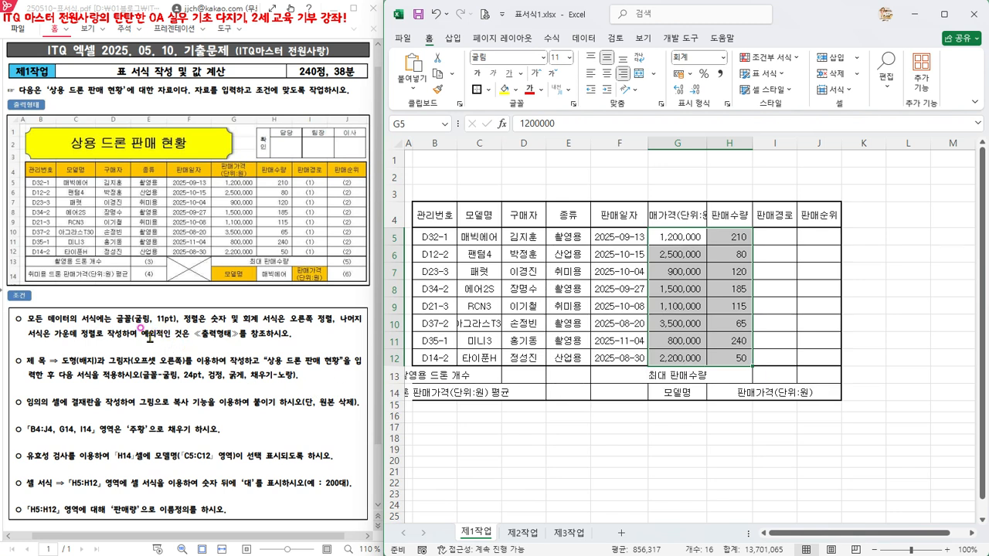
click(748, 476)
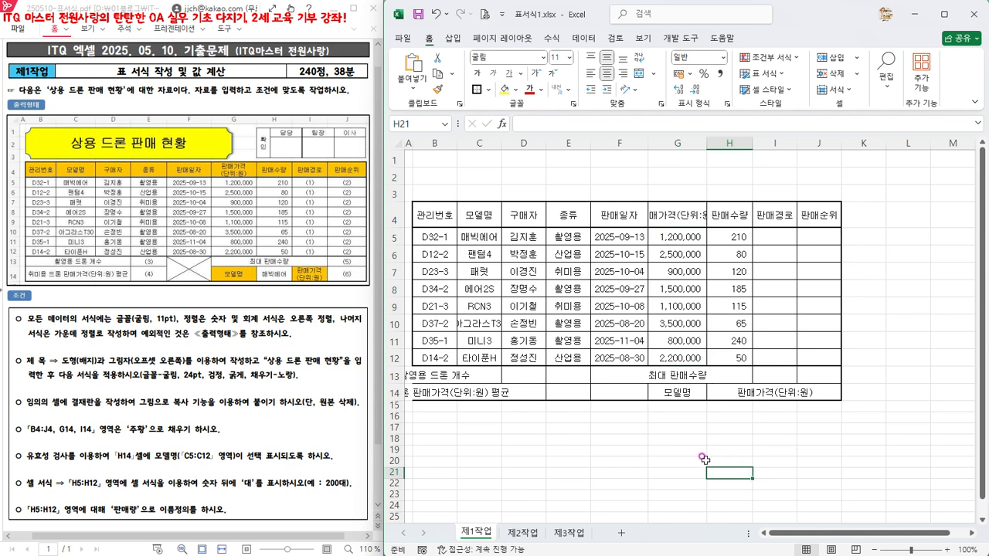
Save a copy of the workbook to the desktop (바탕 화면) under the file name 250510-표서식2.xlsx.
click(403, 39)
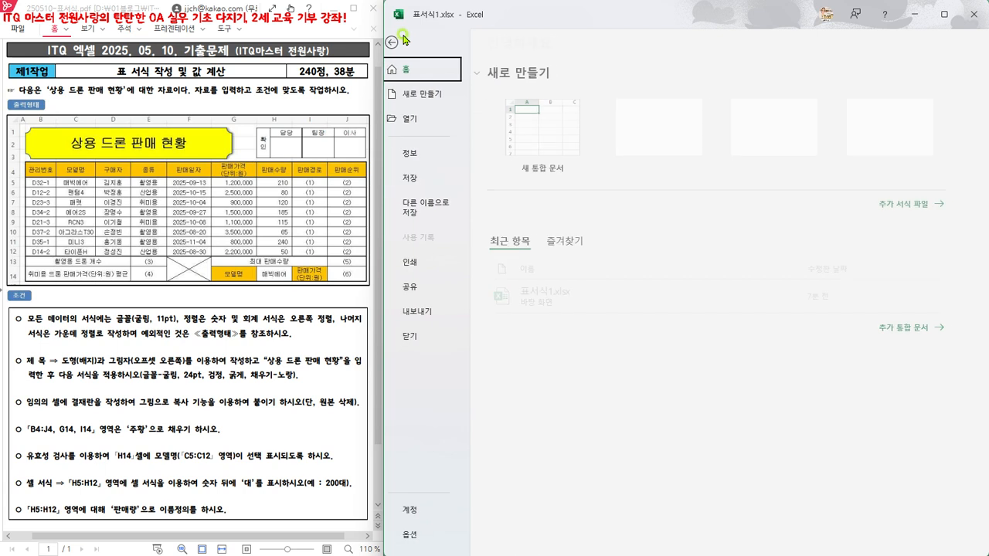
click(437, 204)
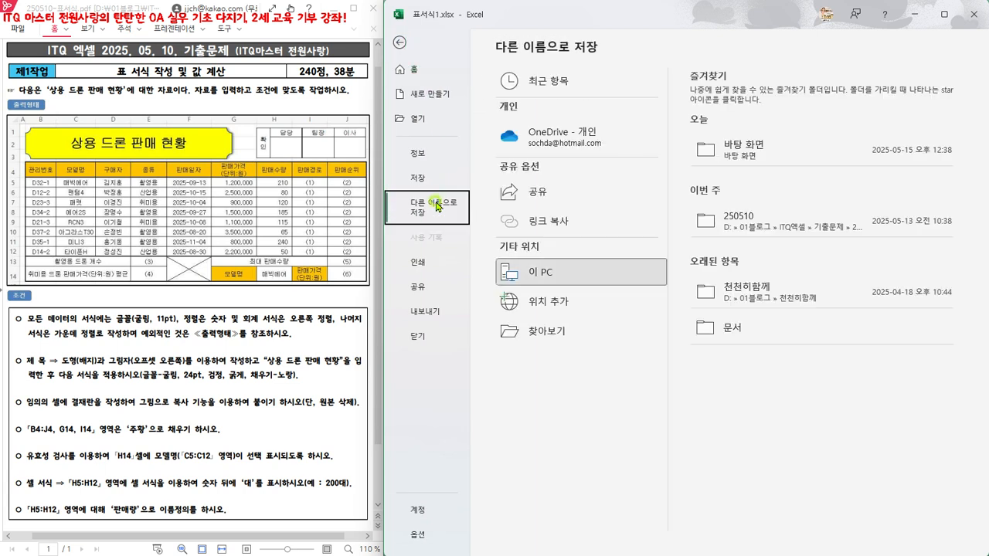
click(546, 331)
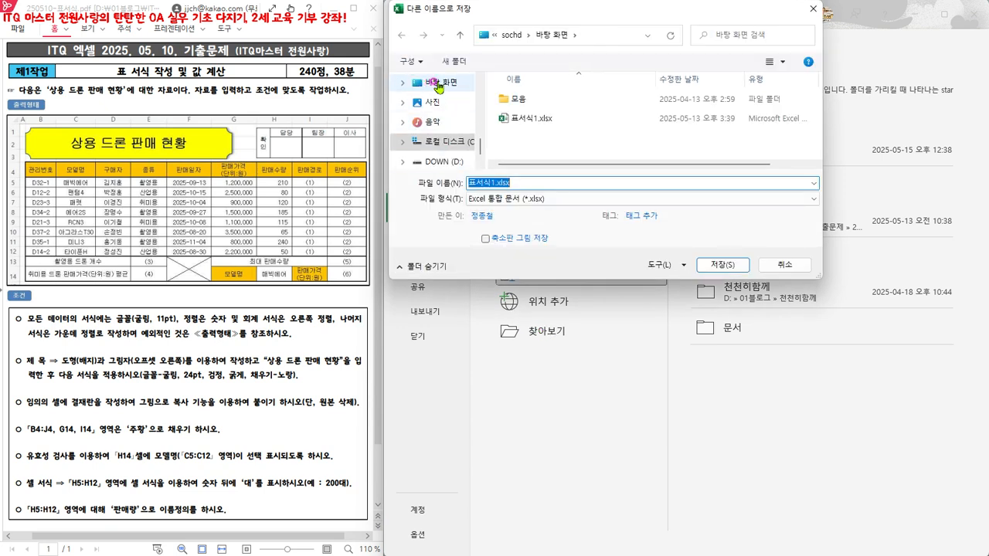
click(438, 83)
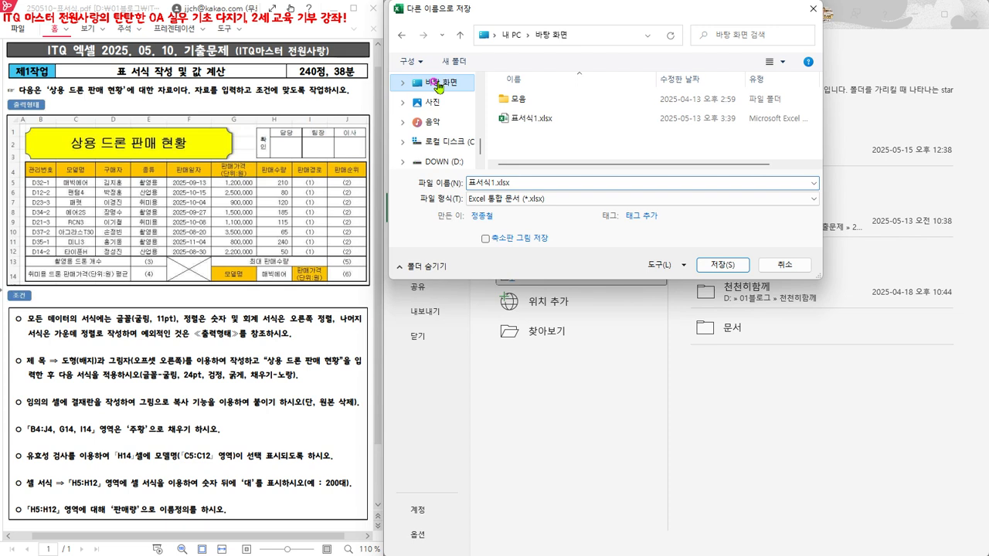
click(468, 182)
click(469, 182)
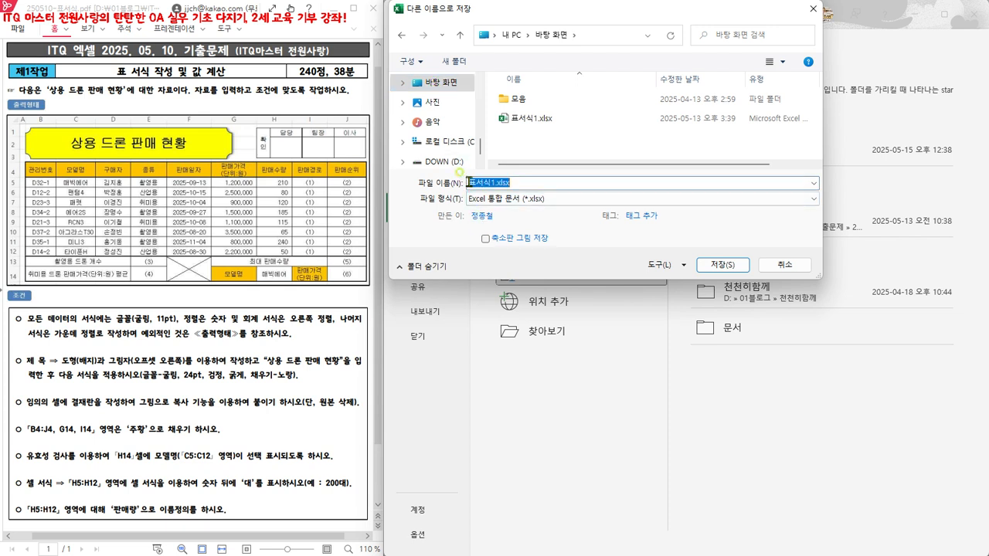
click(469, 183)
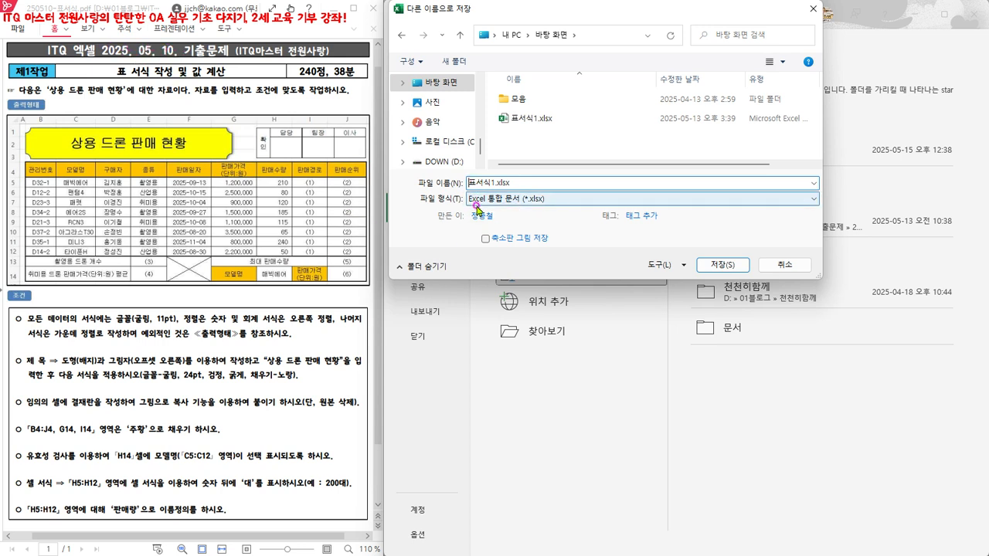
text(250510)
text(-)
click(520, 183)
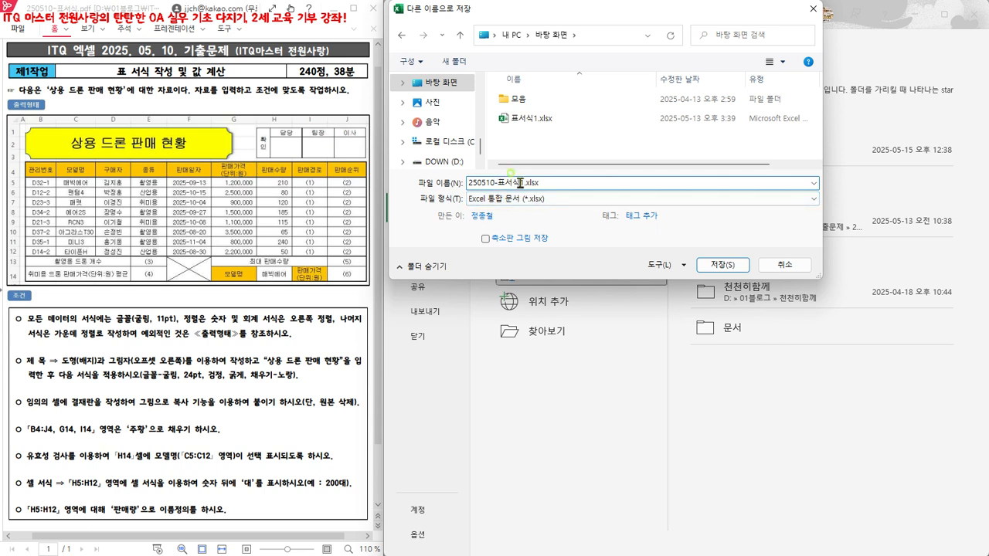
drag(526, 183, 521, 183)
text(2)
click(721, 264)
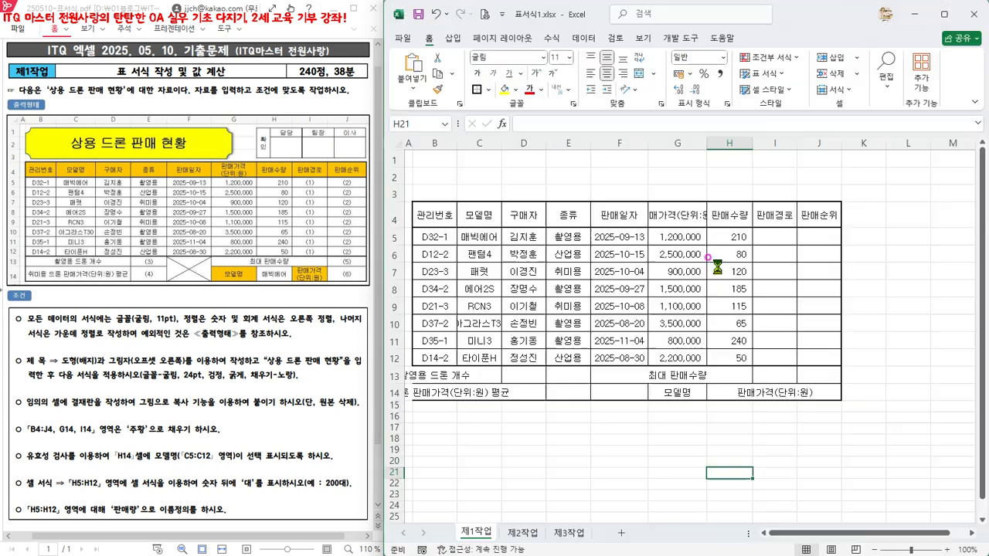